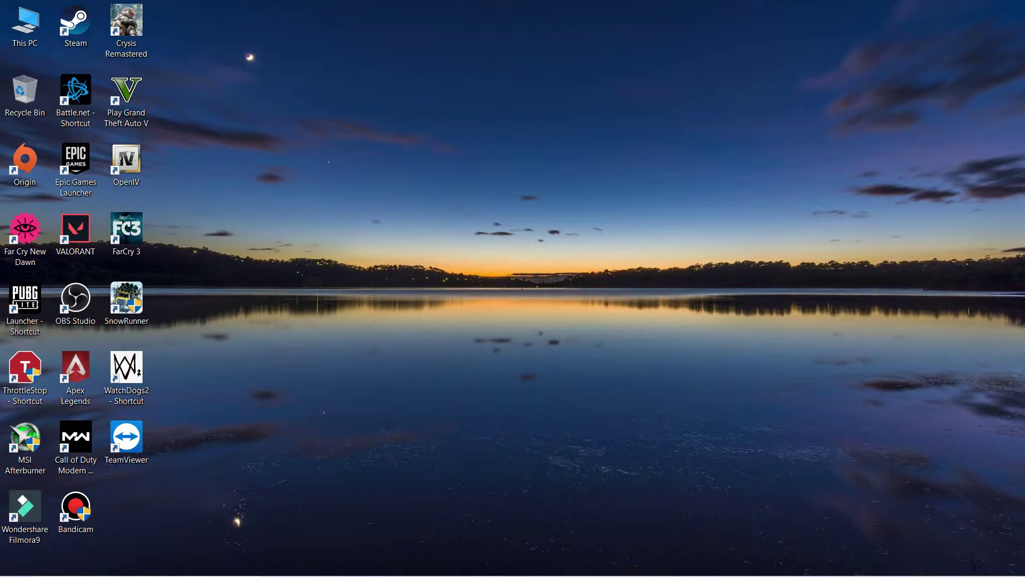
- Refresh the desktop twice, then open Power Options from the taskbar battery icon's menu
right_click(446, 55)
left_click(470, 95)
mouse_move(512, 576)
right_click(465, 109)
left_click(534, 149)
right_click(876, 563)
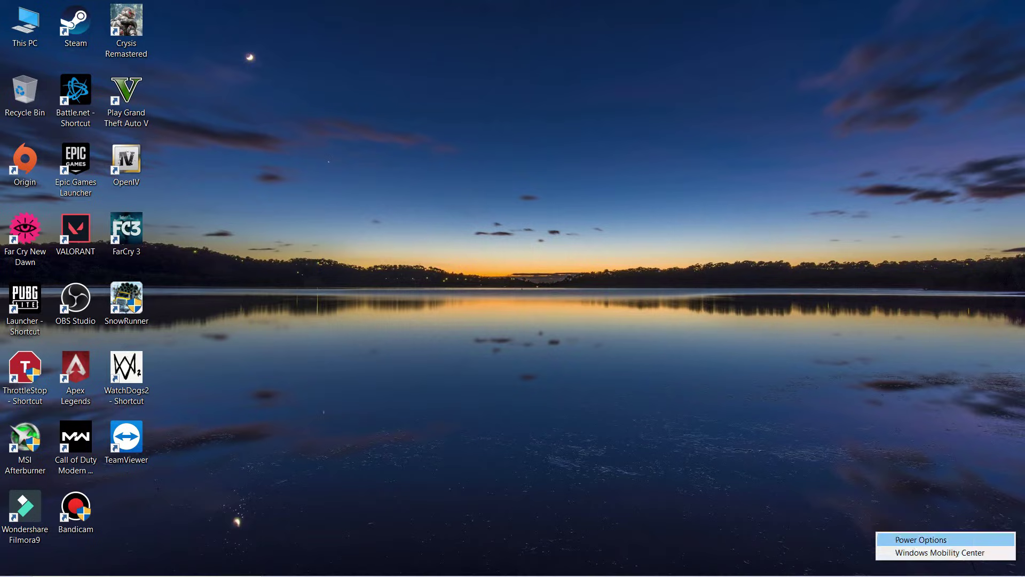
left_click(921, 540)
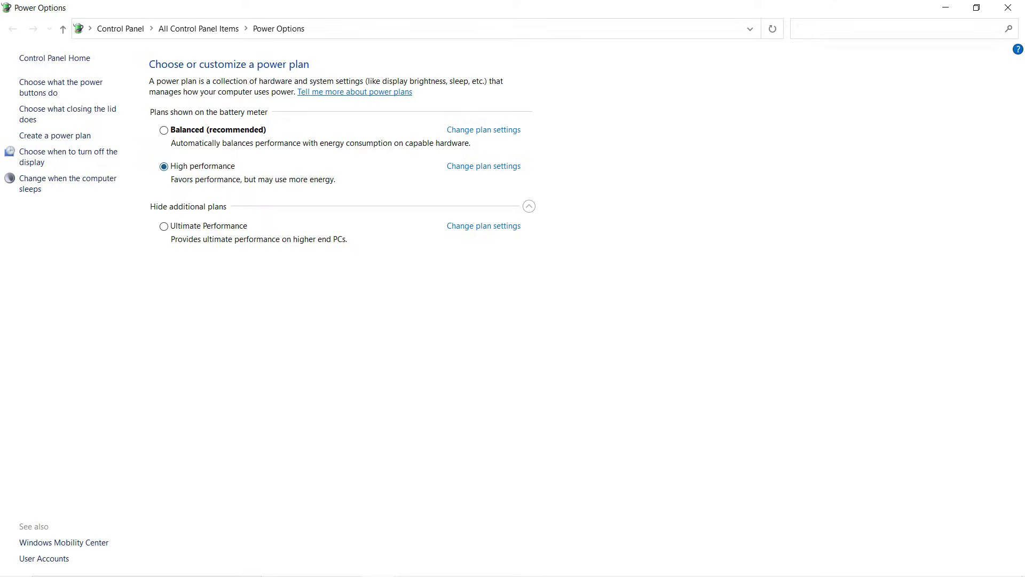
- Open High performance's advanced power settings and expand the Intel(R) Graphics Power Plan entry
left_click(483, 166)
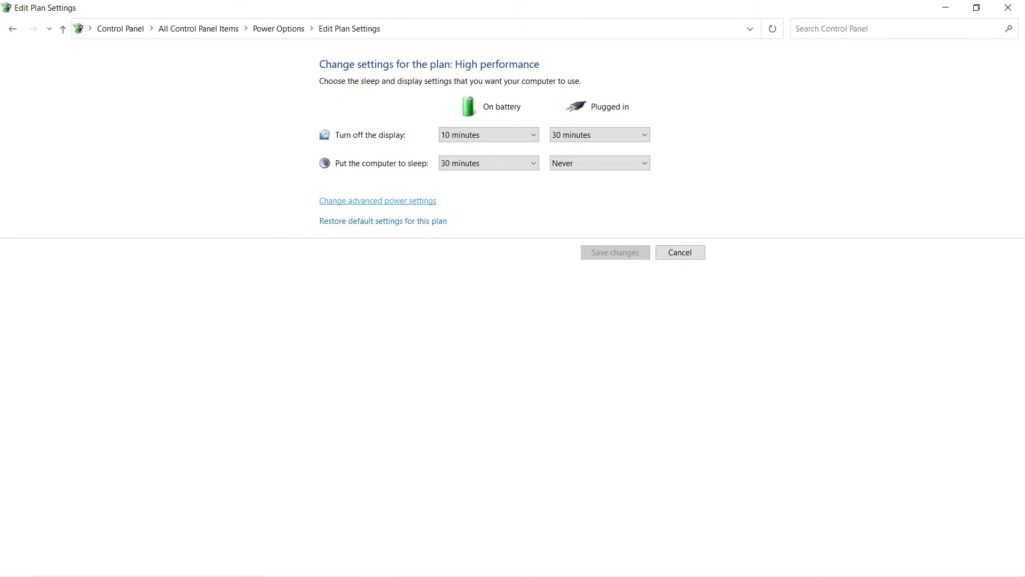
left_click(377, 200)
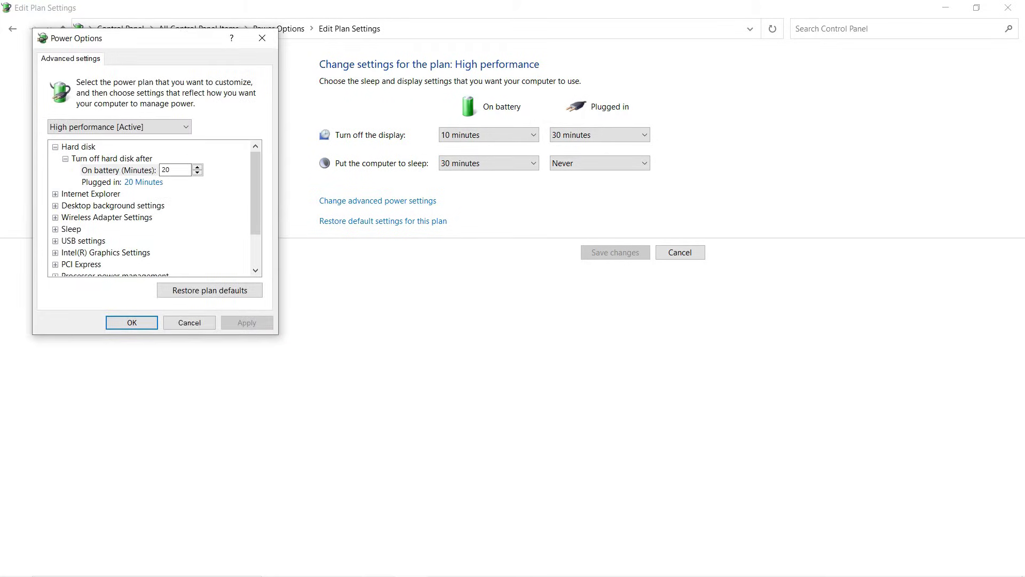
scroll(155, 208, "down", 1)
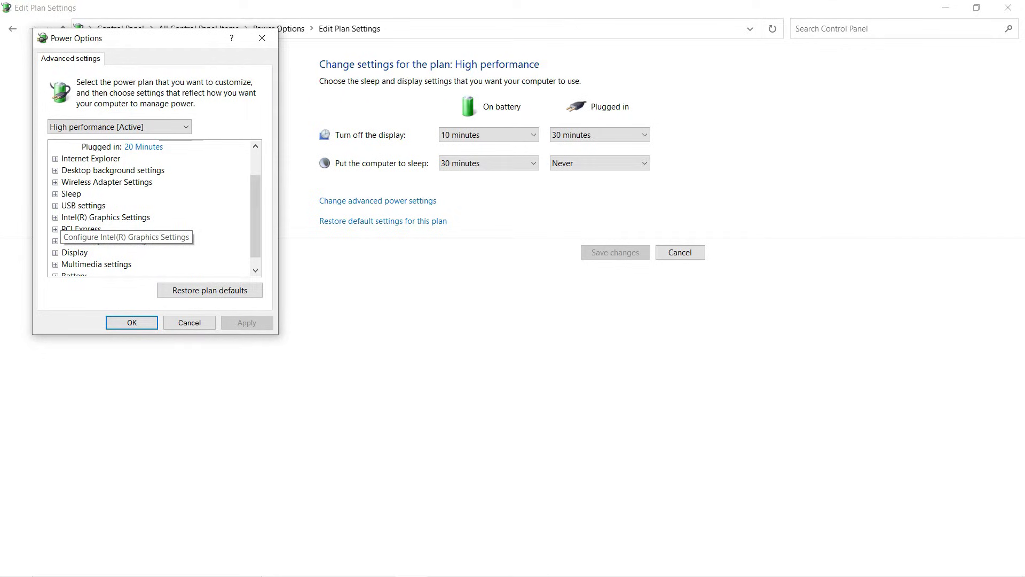
left_click(55, 216)
left_click(65, 229)
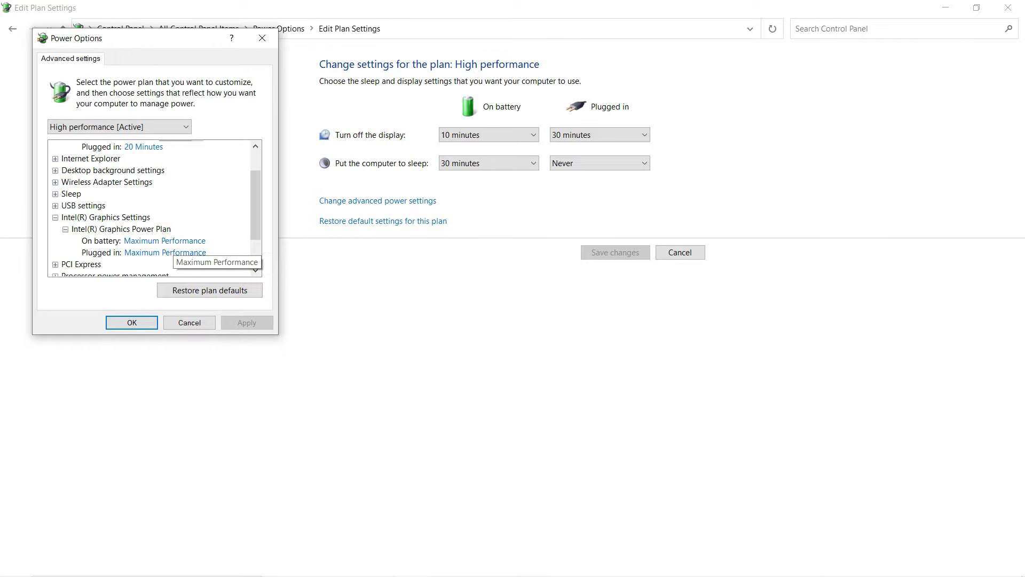
- Set the Intel graphics power plan to Maximum Performance on battery and plugged in, then apply
left_click(171, 241)
left_click(171, 241)
left_click(160, 273)
left_click(165, 252)
left_click(165, 252)
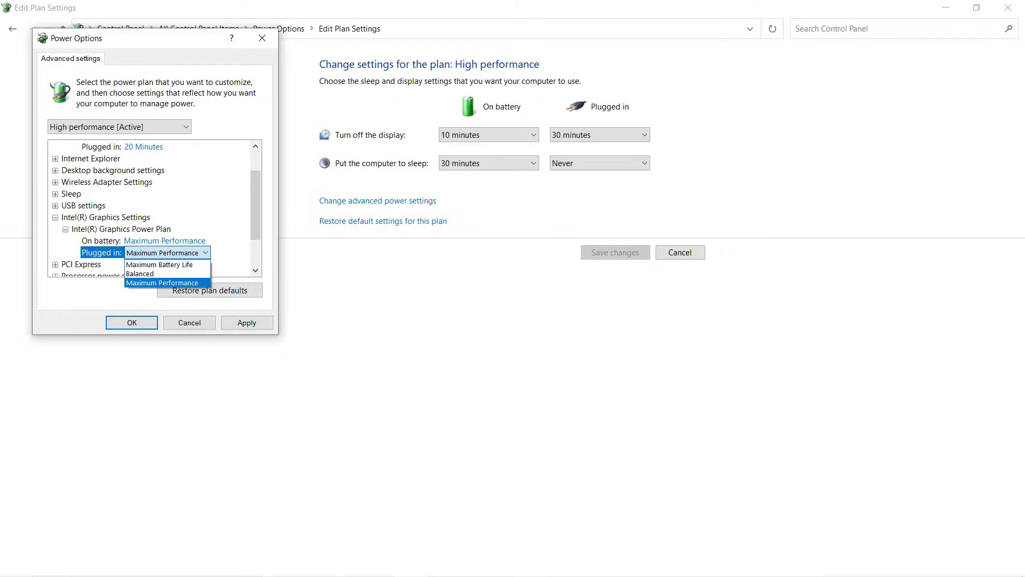
left_click(163, 283)
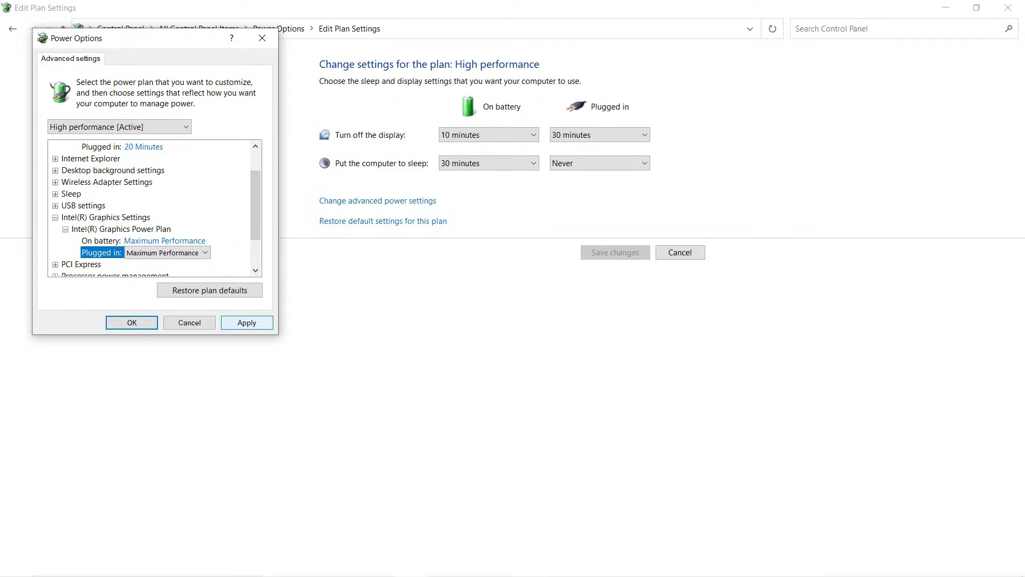
left_click(247, 322)
left_click(132, 323)
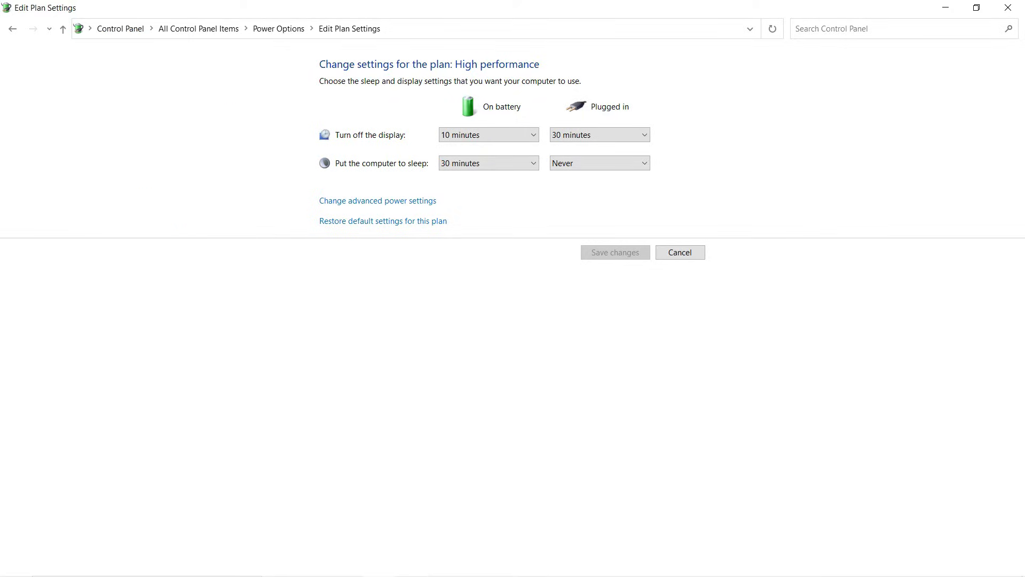
- Close Power Options, refresh the desktop, and launch the Intel Graphics Control Panel from search
left_click(1008, 7)
right_click(518, 31)
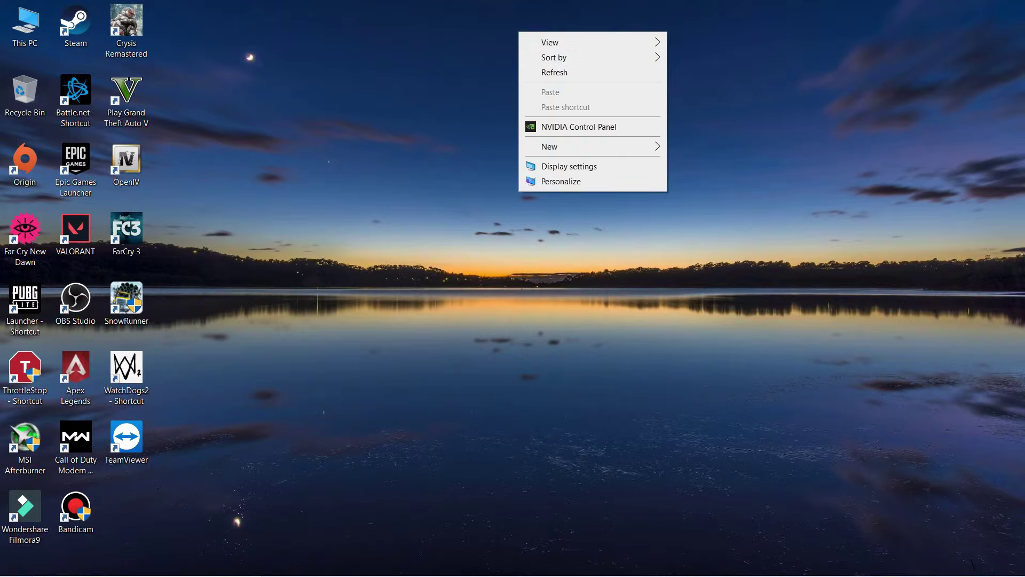
left_click(554, 72)
left_click(139, 564)
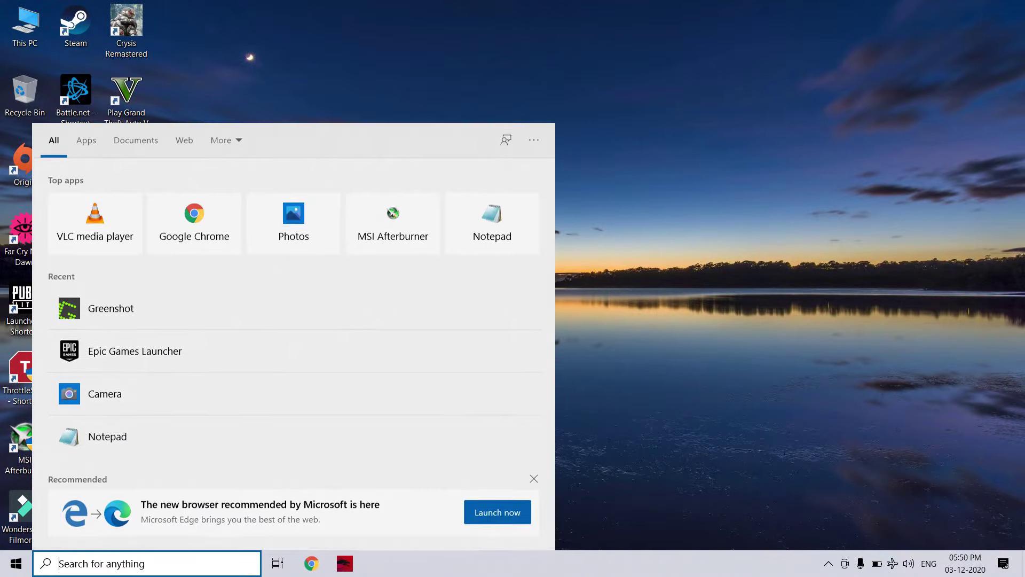
type("inte")
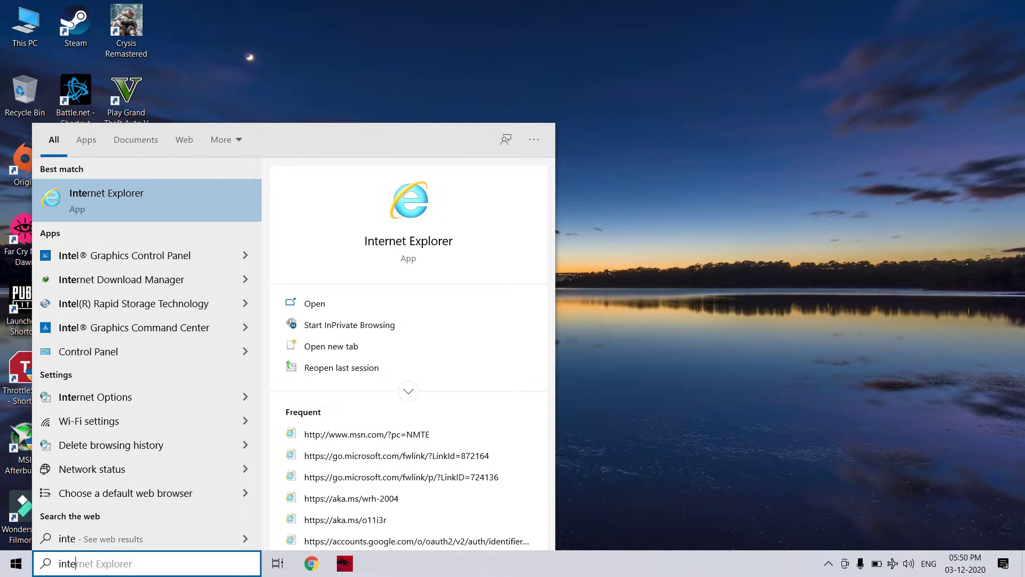
key("BackSpace")
key("BackSpace")
key("BackSpace")
key("BackSpace")
type("in")
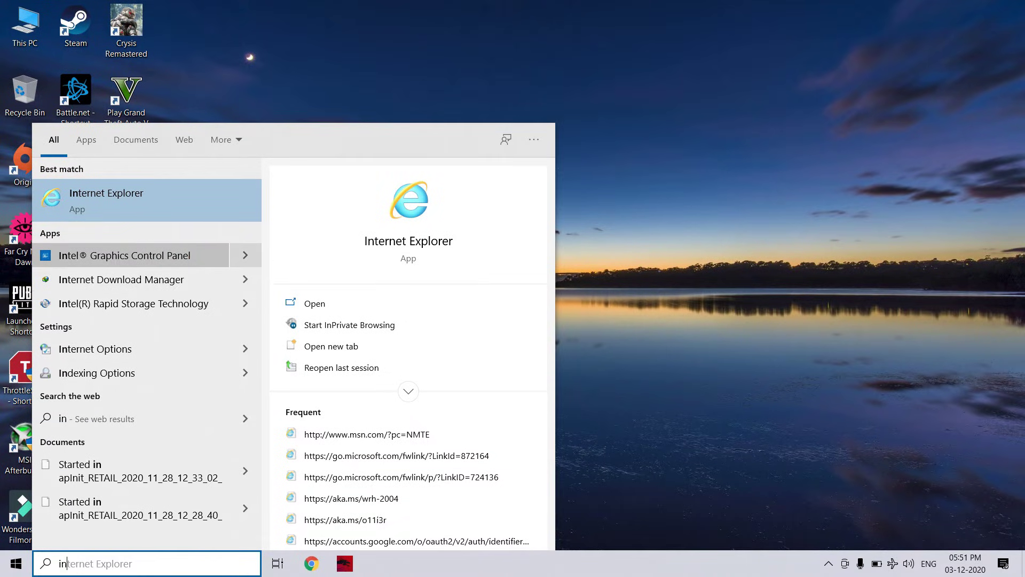
left_click(123, 256)
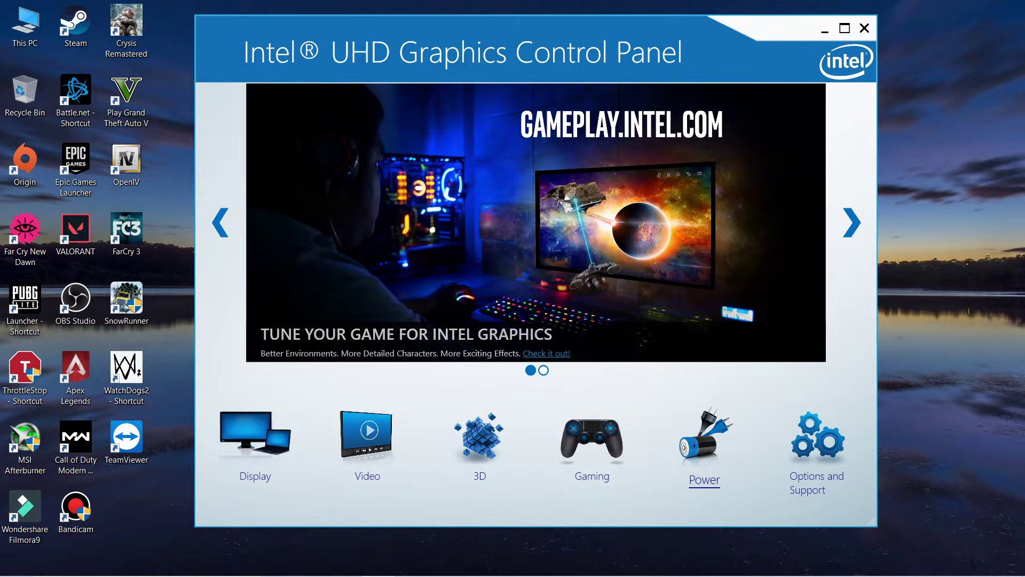
- On the Intel Power page, keep Maximum Performance as the plugged-in graphics power plan
left_click(704, 443)
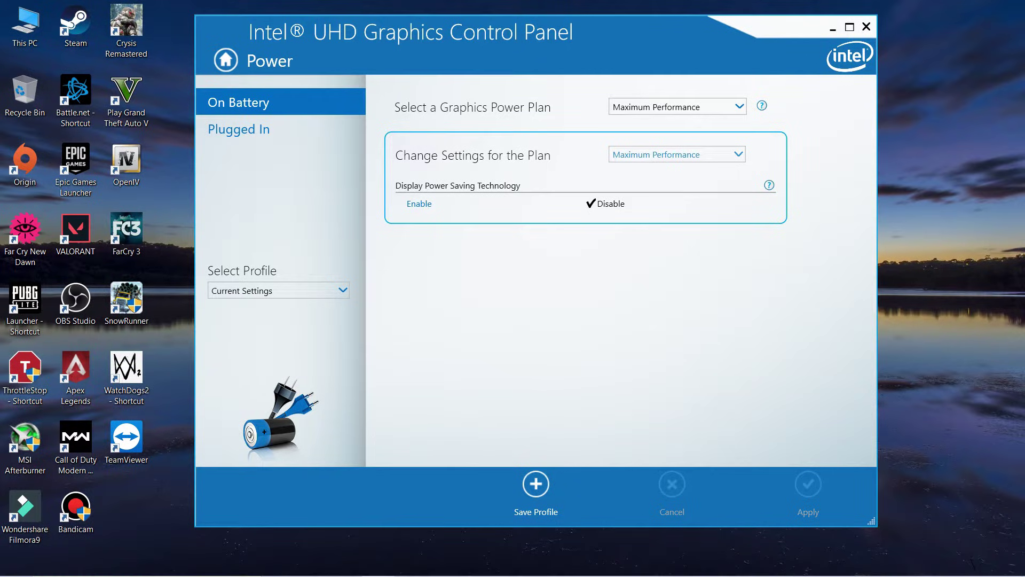
left_click(238, 129)
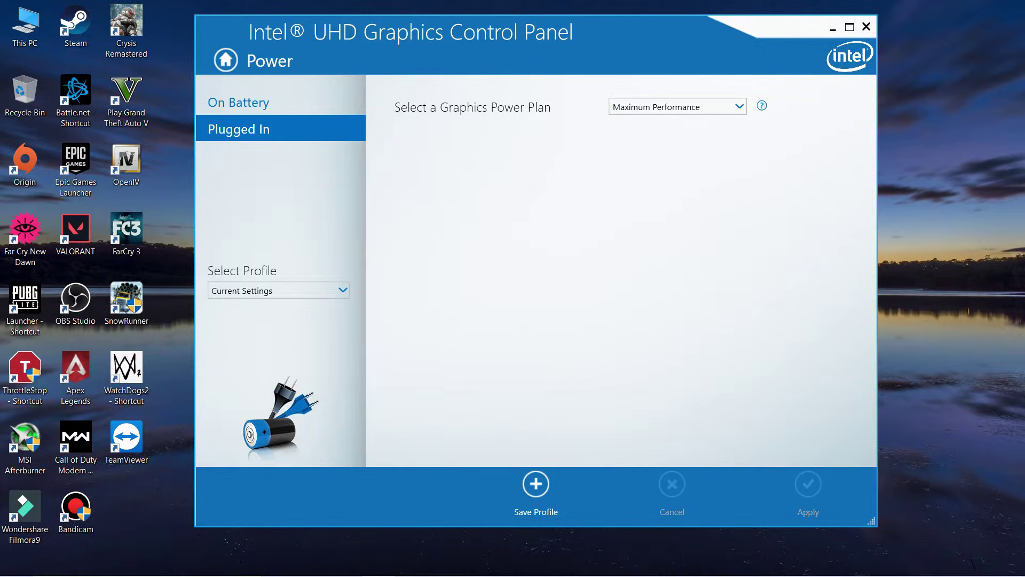
left_click(678, 107)
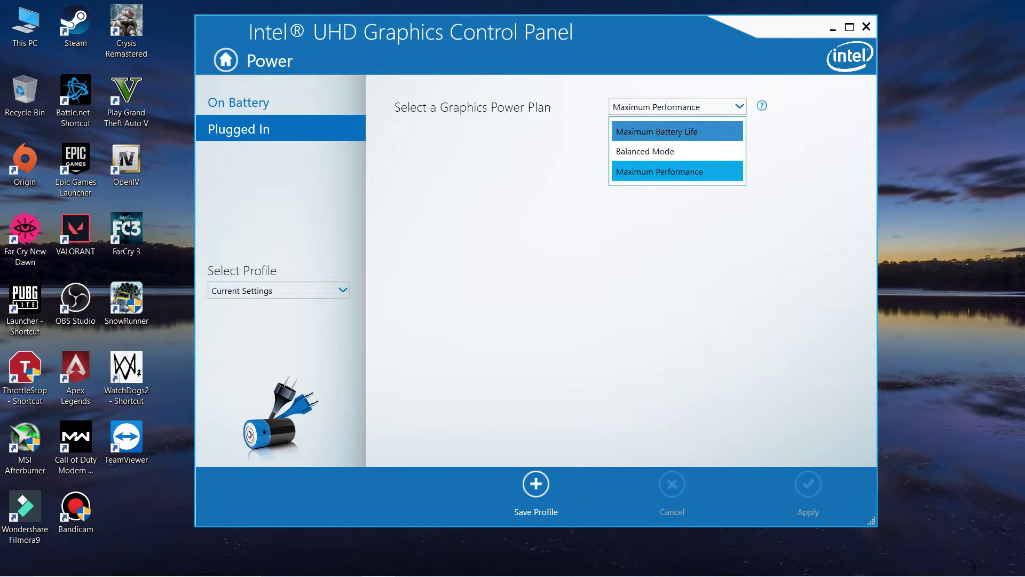
left_click(659, 171)
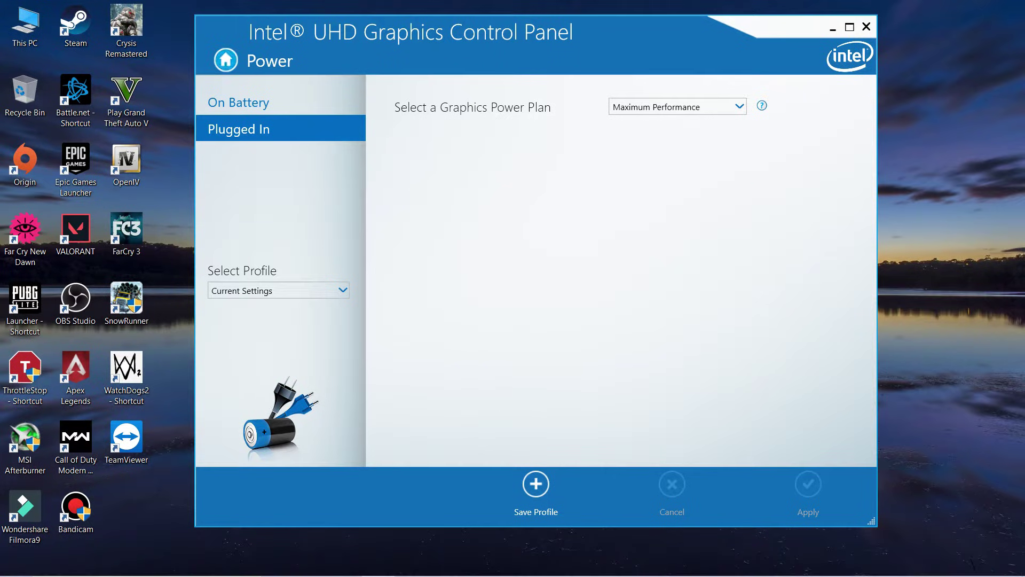
- Browse the Options and Support pages: hot keys, preferences, profiles, support links and system information
left_click(226, 60)
left_click(822, 482)
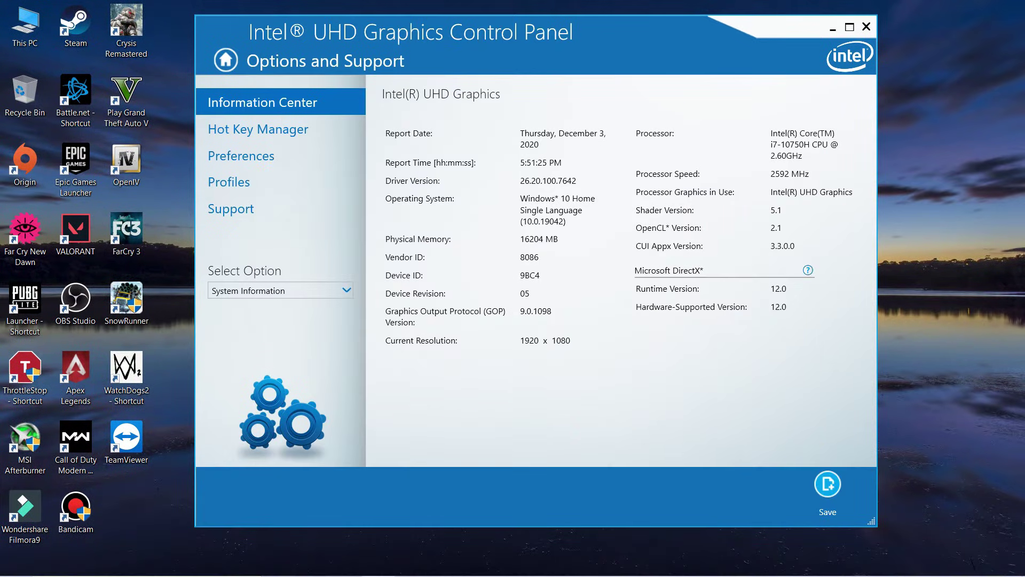
left_click(258, 130)
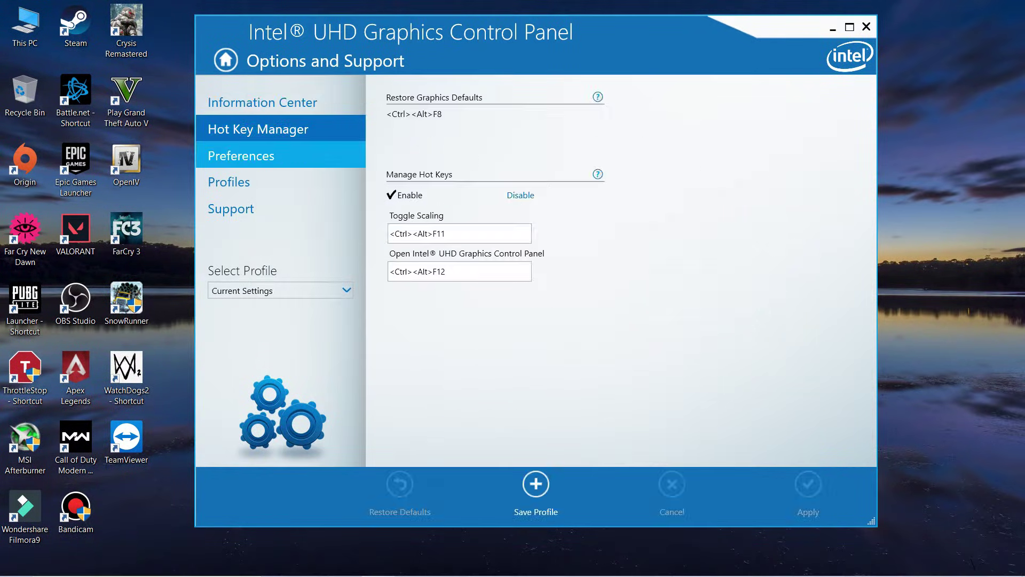
left_click(241, 155)
left_click(229, 182)
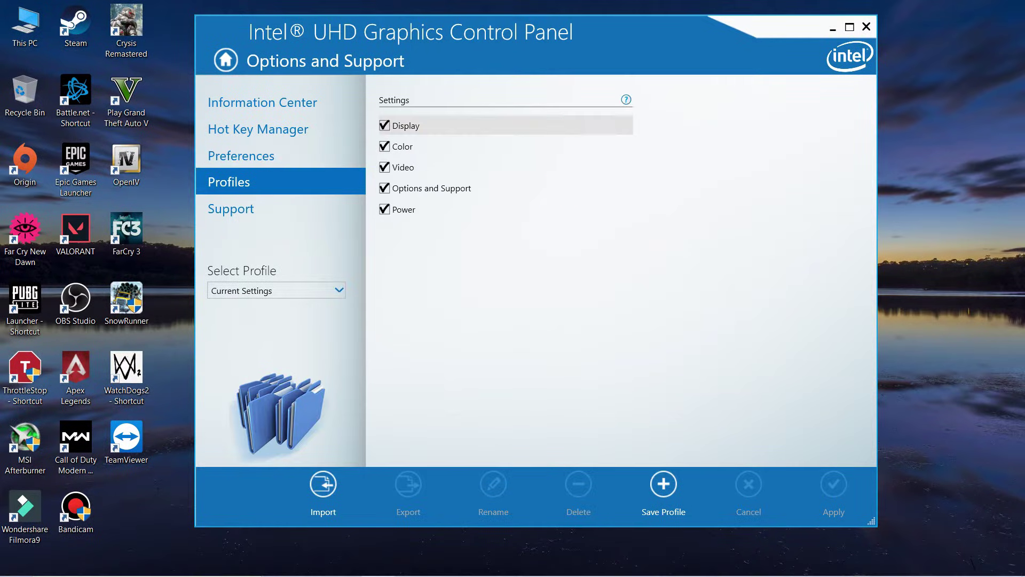
left_click(231, 209)
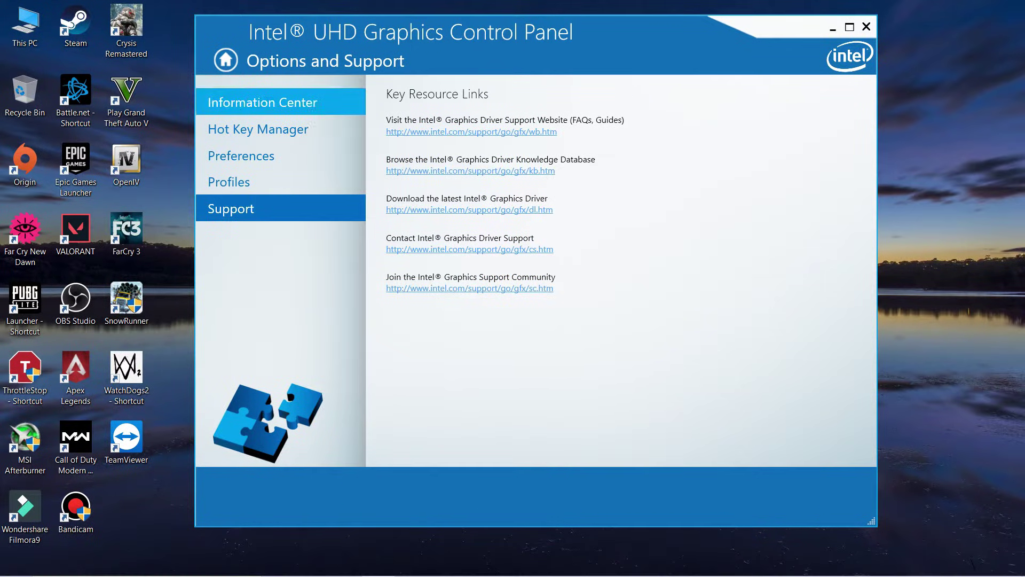
left_click(263, 102)
- Return Home, reopen the Power settings, then close the Intel Graphics Control Panel
left_click(226, 60)
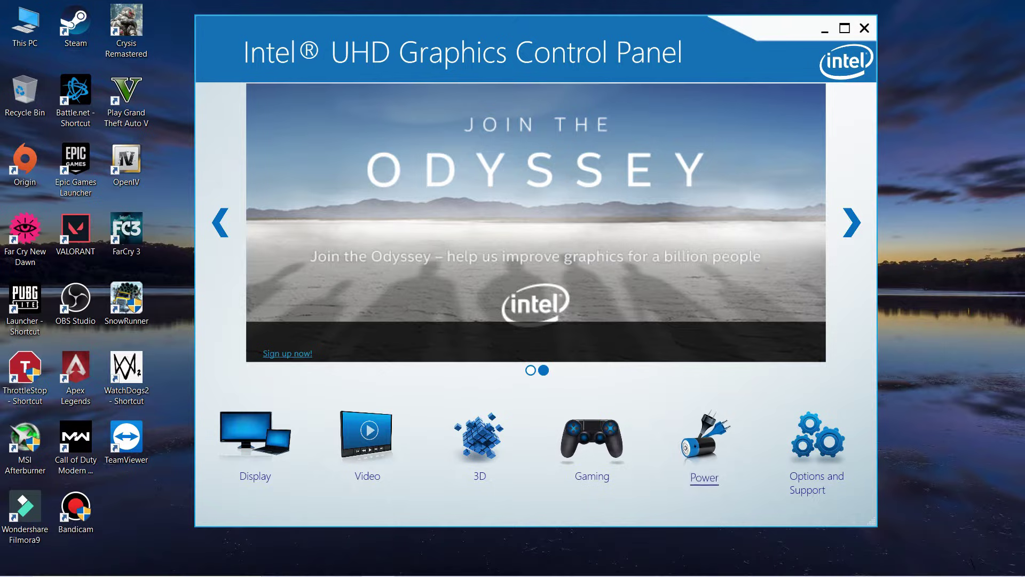
left_click(704, 448)
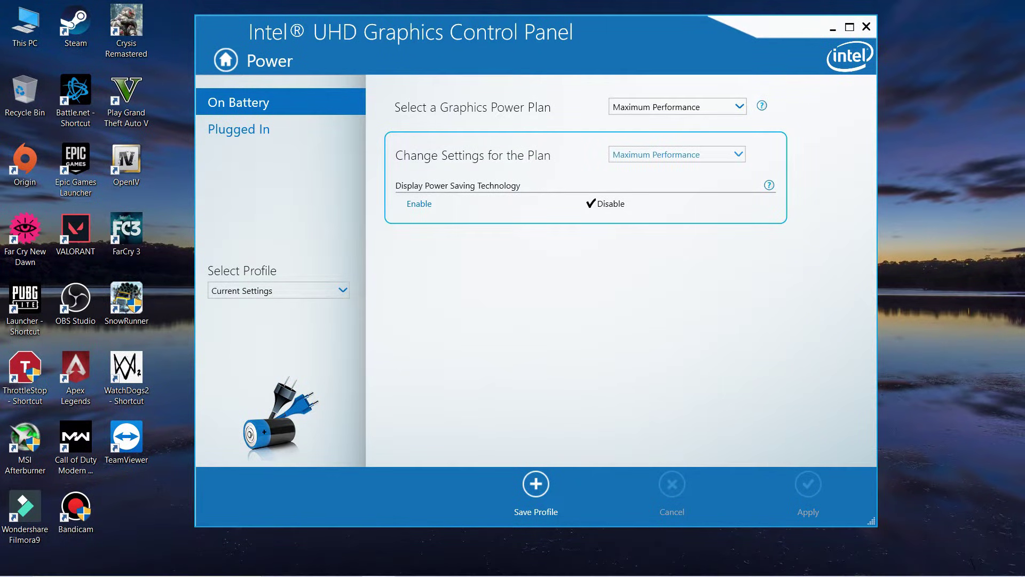
left_click(866, 26)
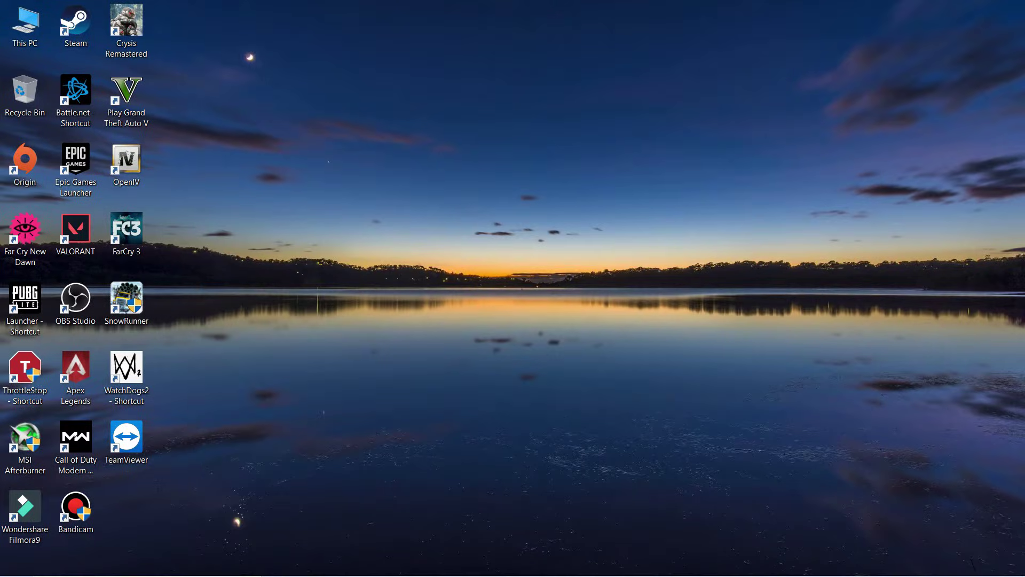
- Open Settings with Win+I, go to Gaming, and follow the Graphics settings link
key("super+i")
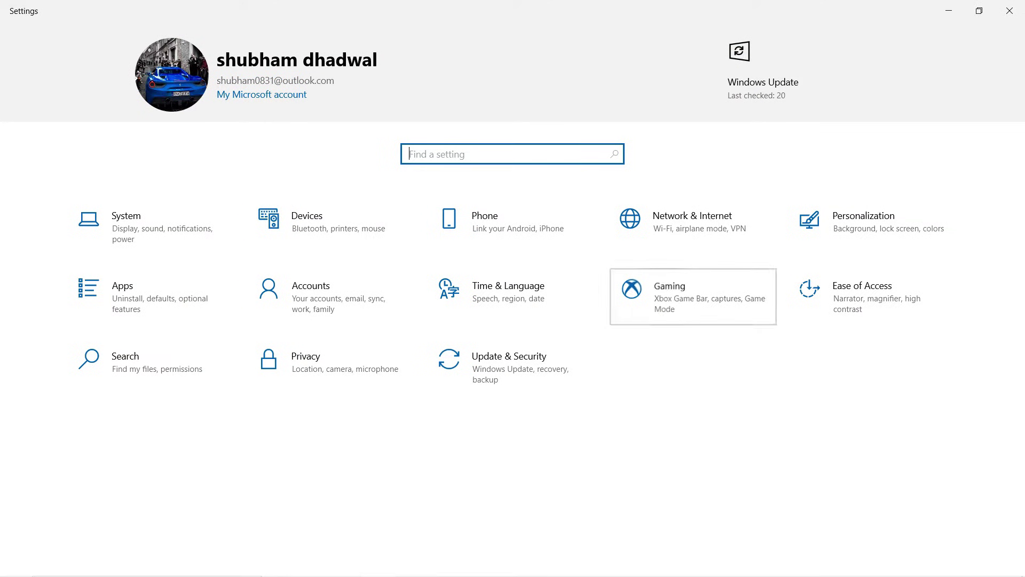
left_click(693, 297)
scroll(619, 320, "down", 2)
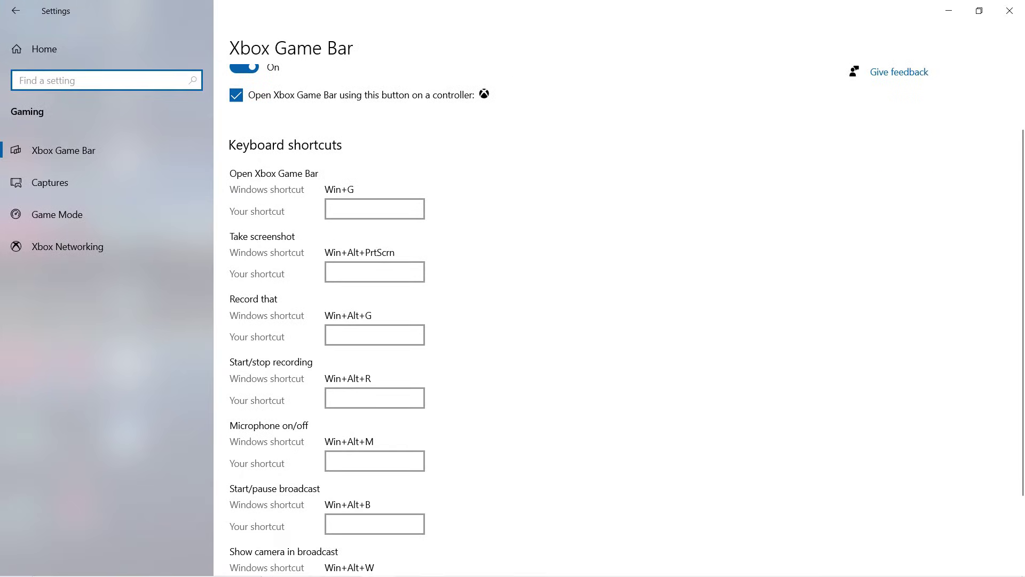
scroll(587, 321, "down", 3)
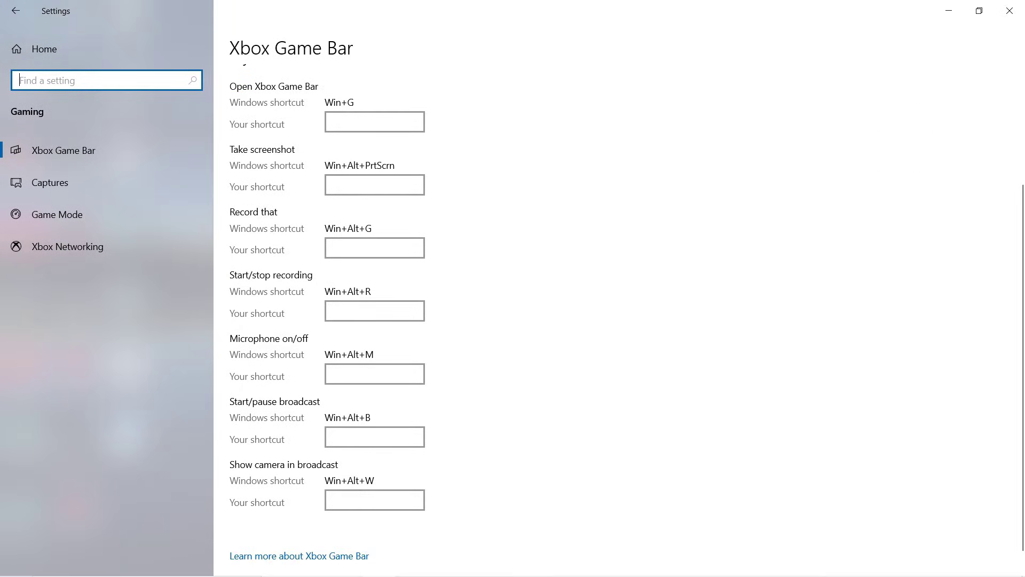
scroll(587, 320, "up", 5)
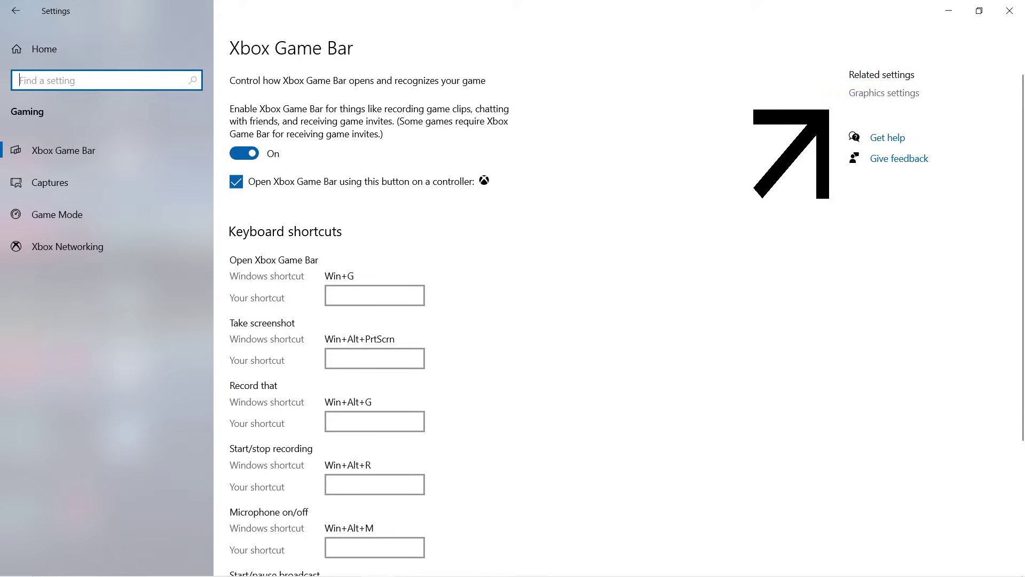
left_click(884, 93)
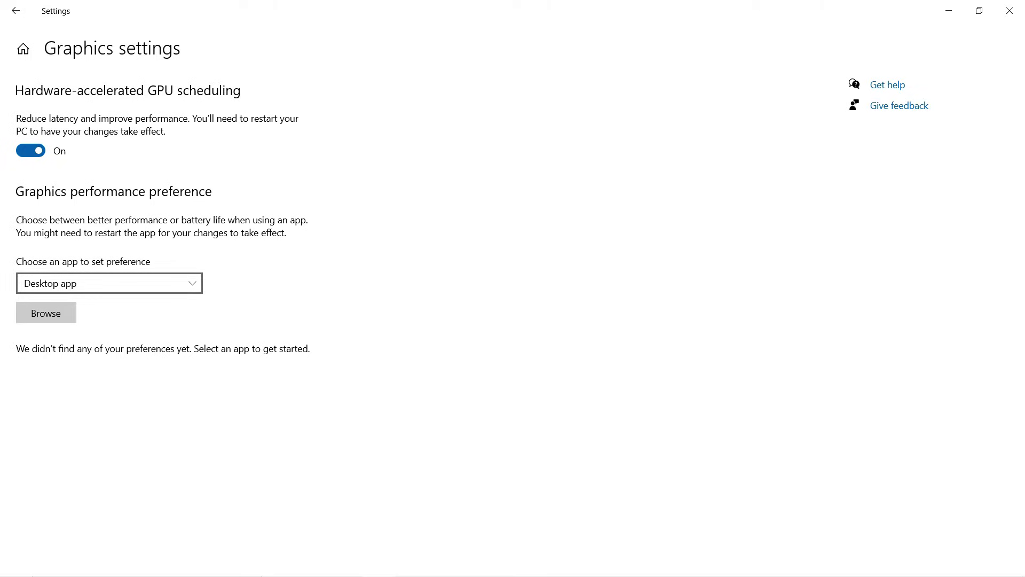
- Add RiotClientServices.exe from the Riot Client folder as a Desktop app to the graphics preference list
left_click(109, 283)
left_click(110, 283)
left_click(46, 313)
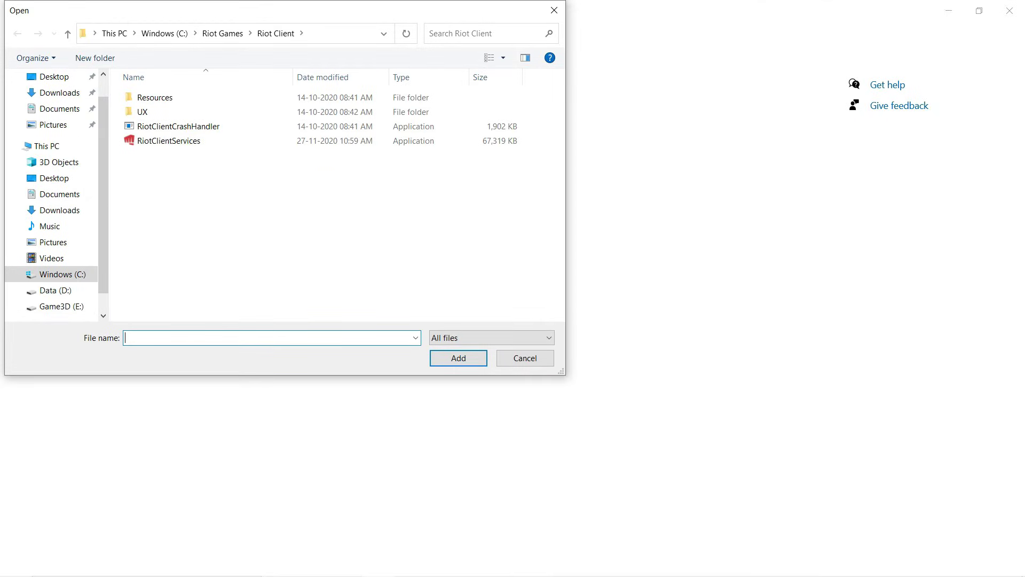
scroll(56, 240, "down", 1)
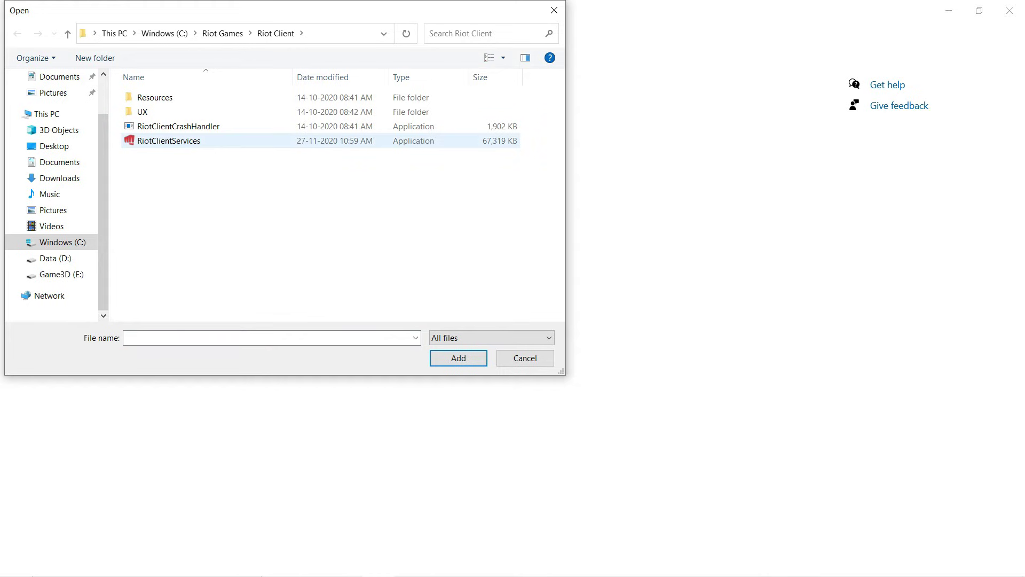
left_click(168, 141)
left_click(458, 358)
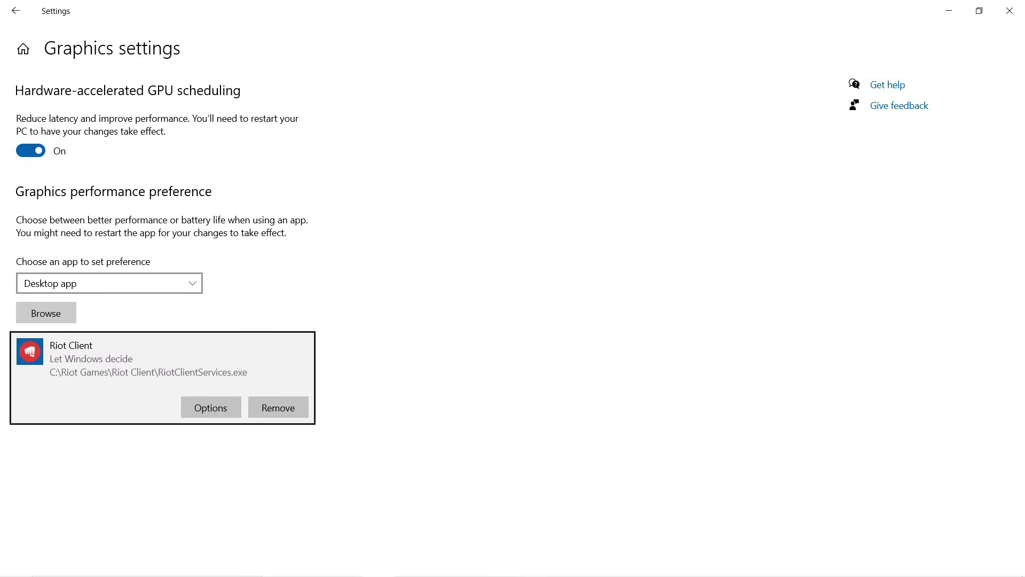
left_click(211, 407)
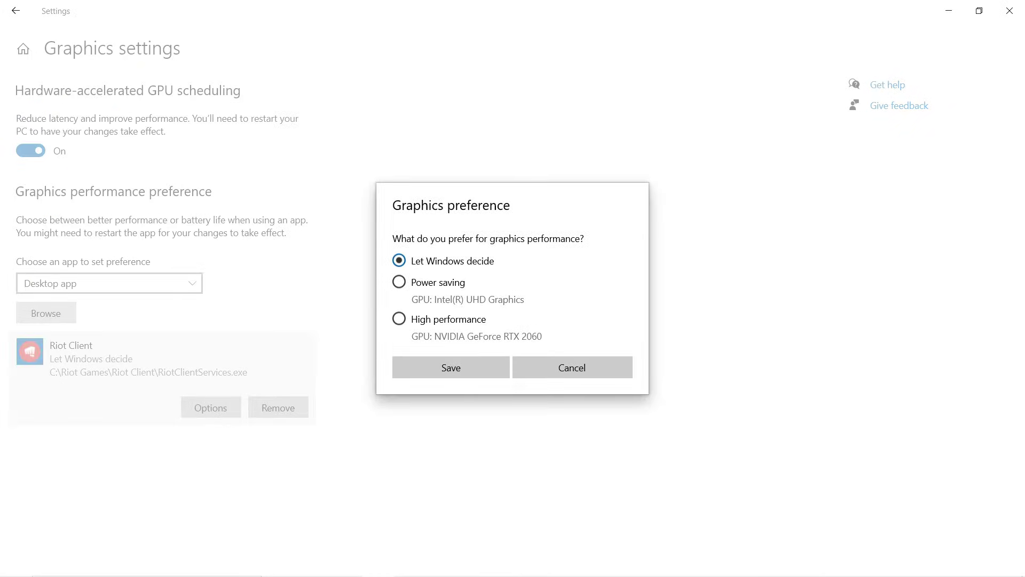
left_click(399, 319)
key("Tab")
key("Tab")
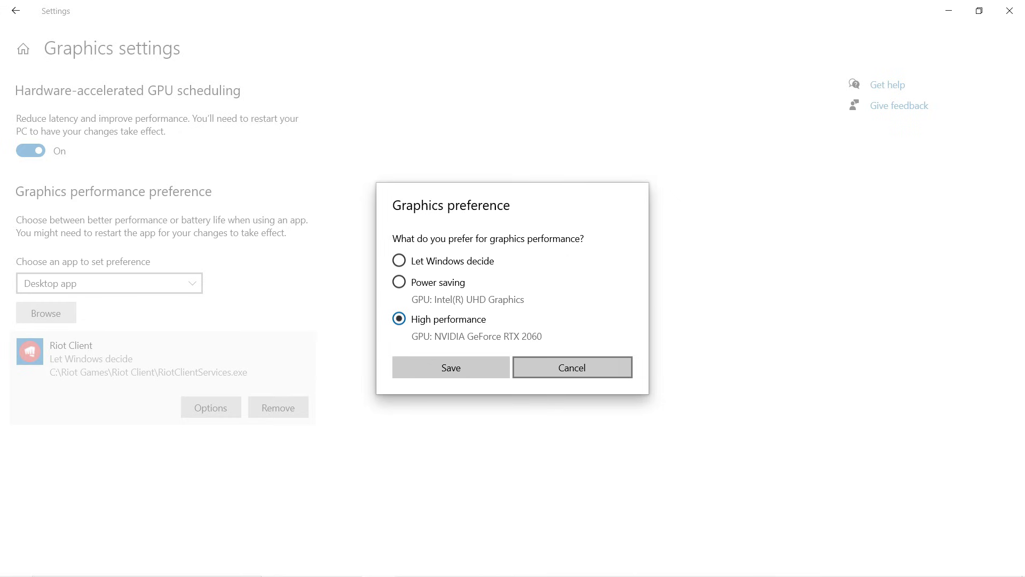
key("space")
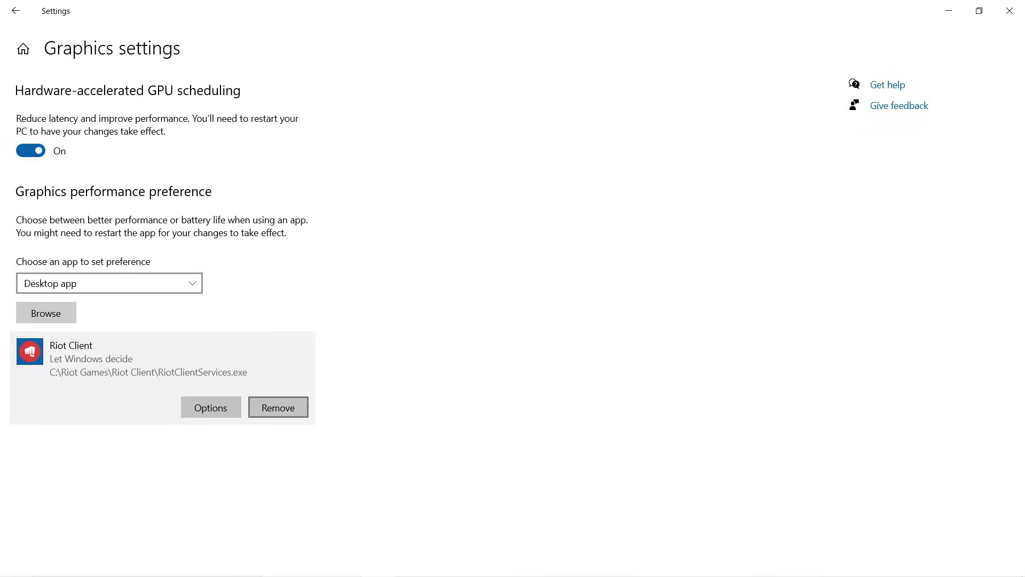